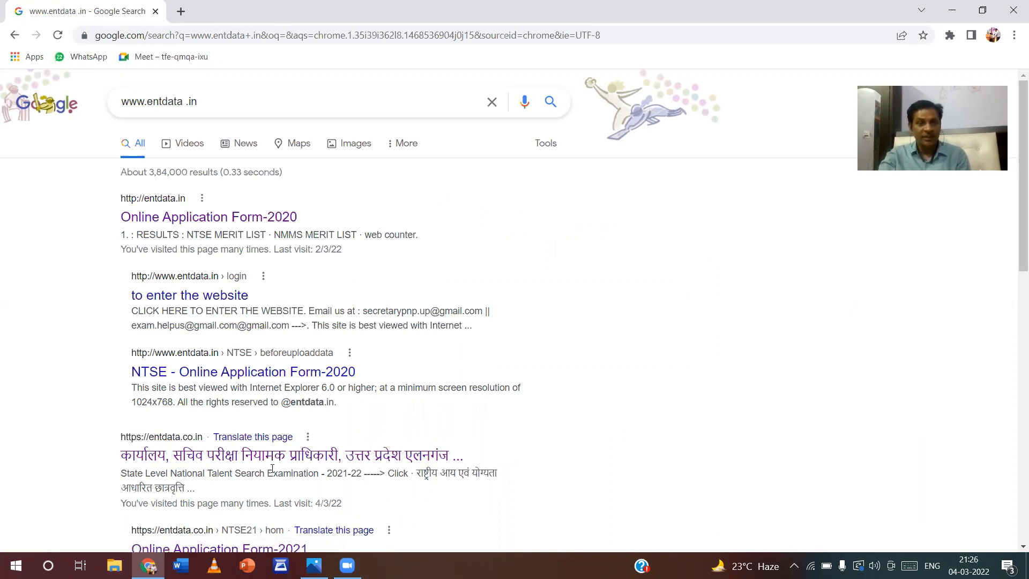
Step: Open the entdata.co.in site from the search results and start registration for the 2022-23 scholarship examination
click(257, 455)
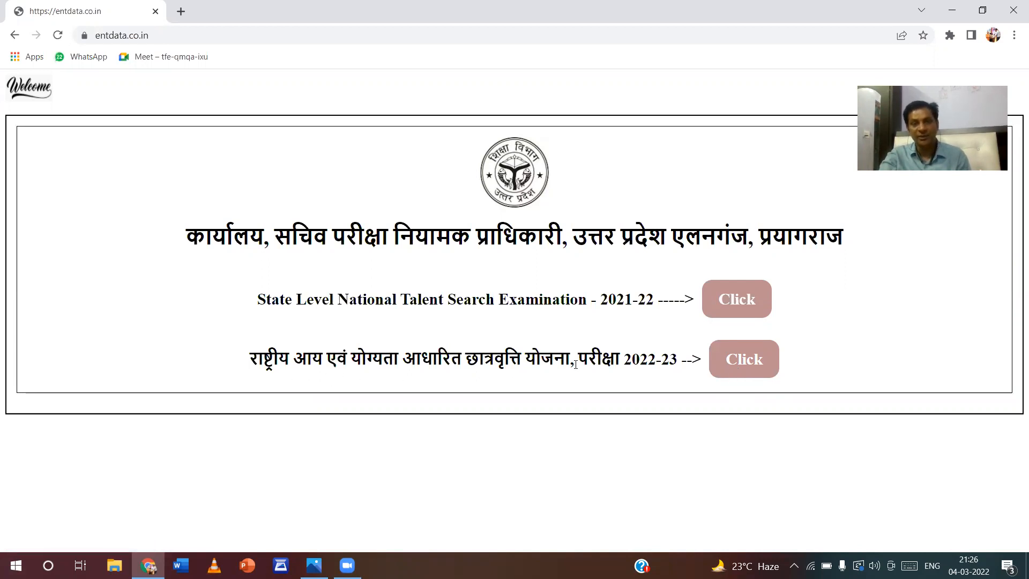
click(738, 371)
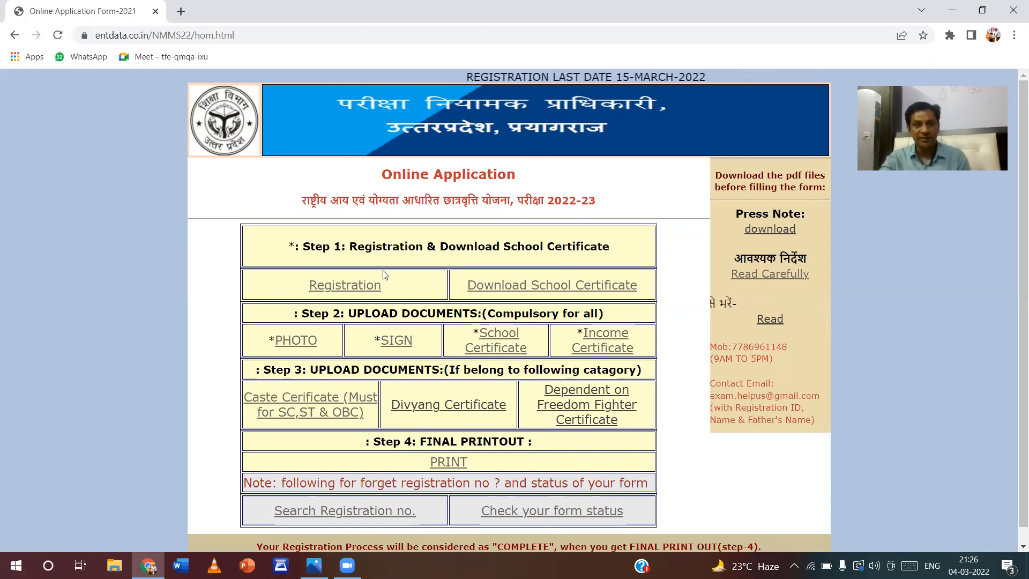
click(358, 287)
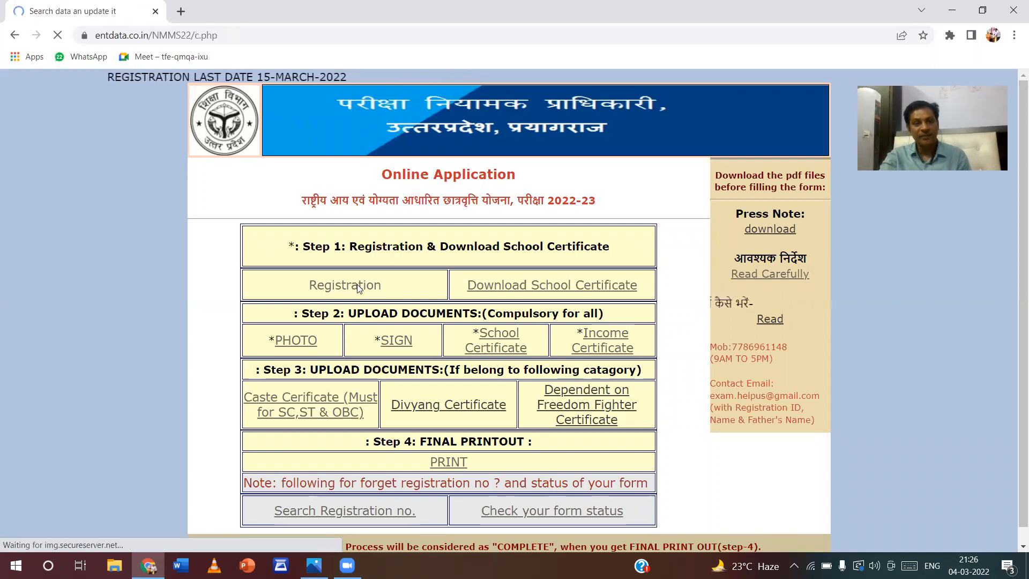
Step: Read through the examination instructions and agree to them to open the online application form
scroll(357, 284, down, 3)
scroll(357, 284, up, 3)
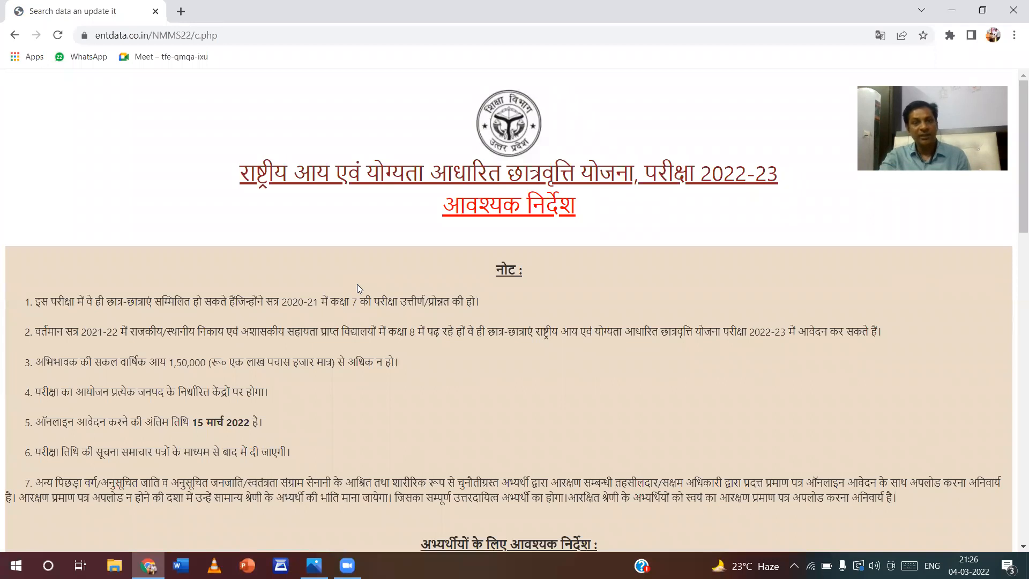
scroll(356, 287, down, 1)
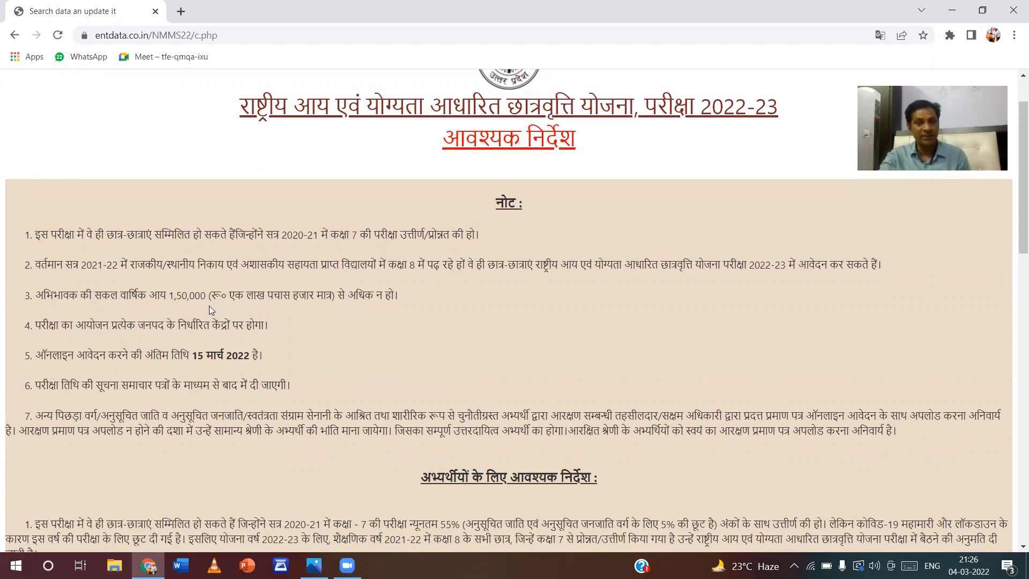
scroll(209, 307, down, 4)
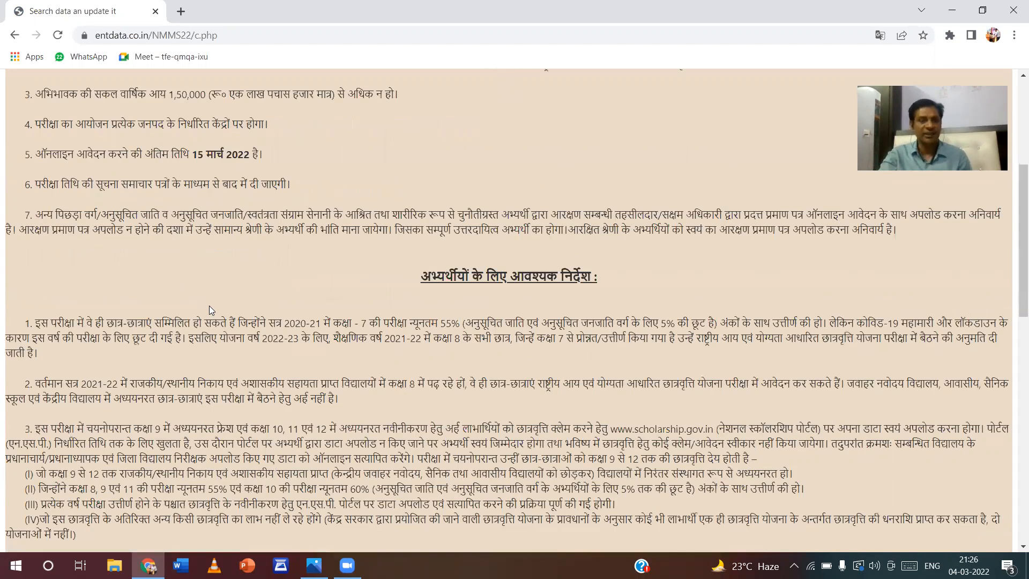
scroll(295, 346, down, 7)
scroll(298, 352, down, 7)
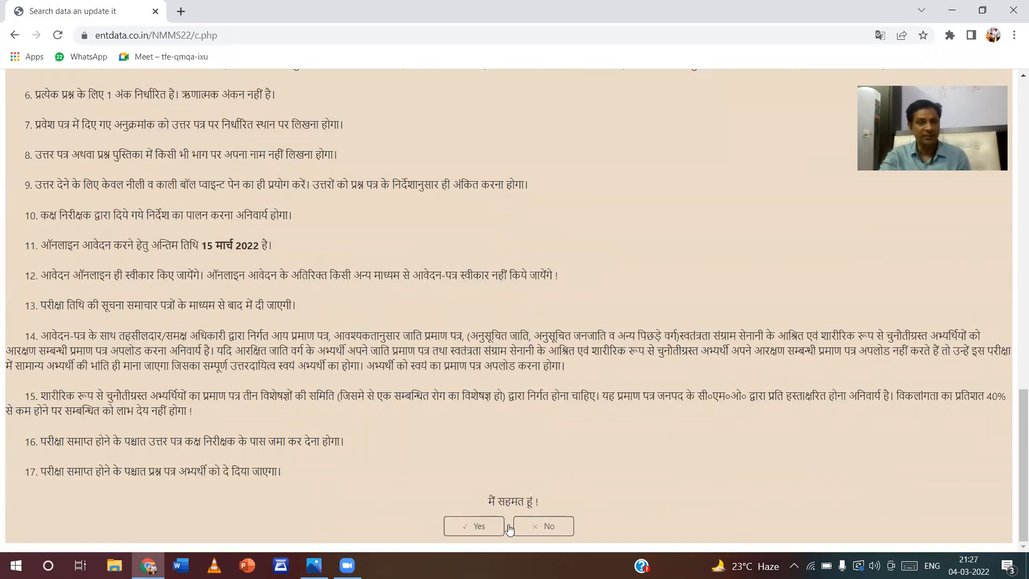
click(491, 529)
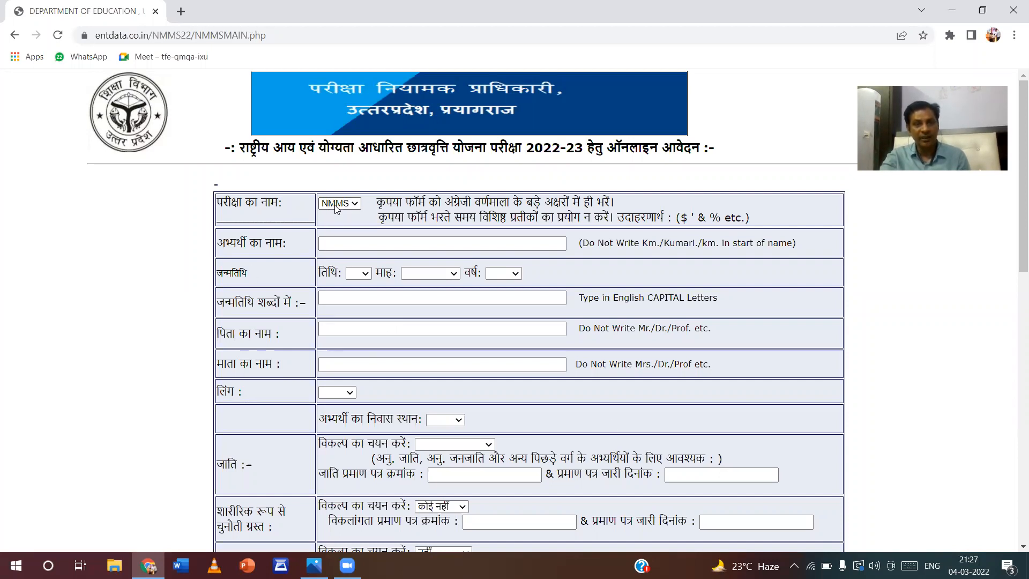
Step: Examine the candidate section of the form, including the available choices for gender, place of residence and caste
click(332, 251)
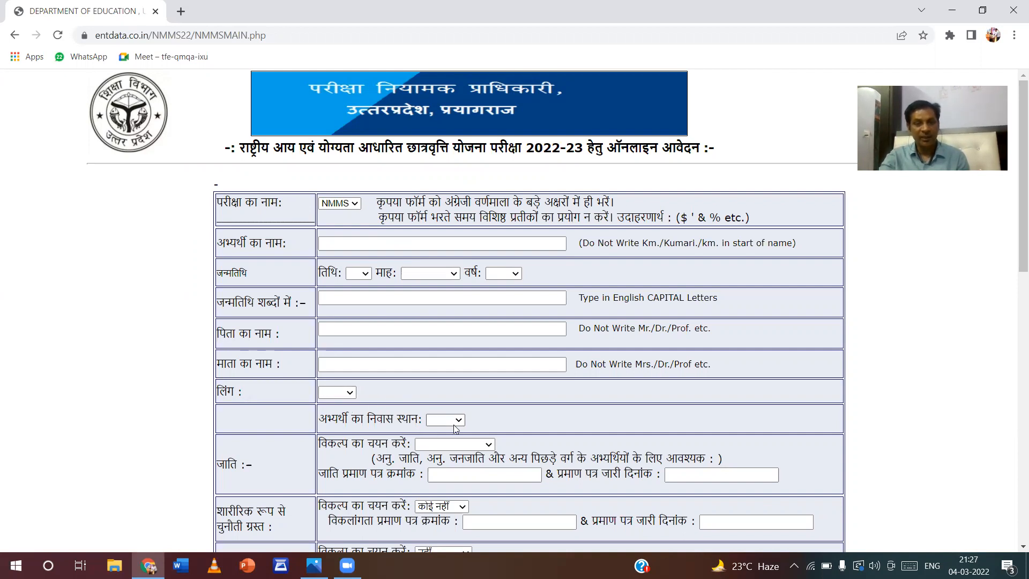
click(349, 395)
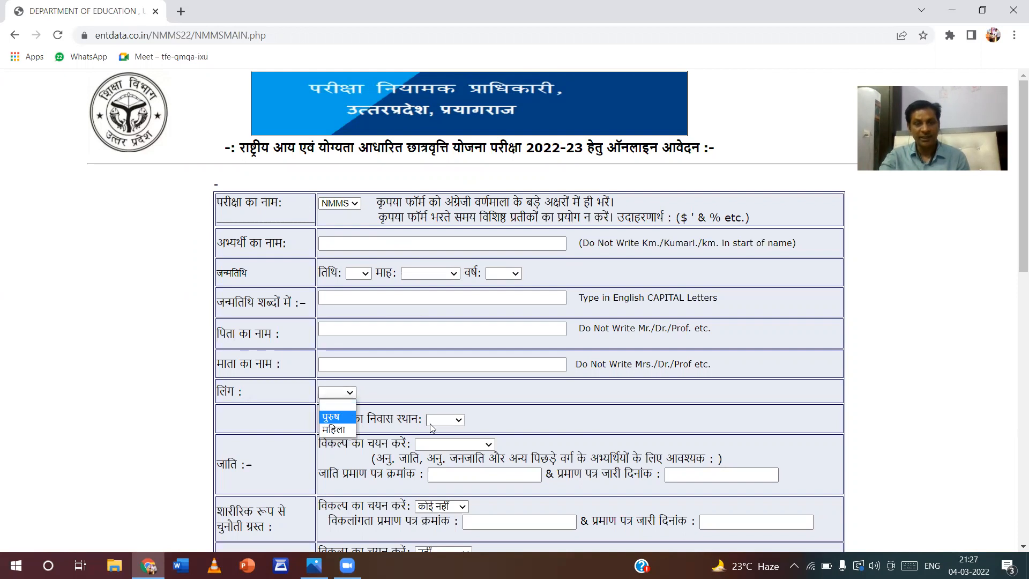
click(446, 422)
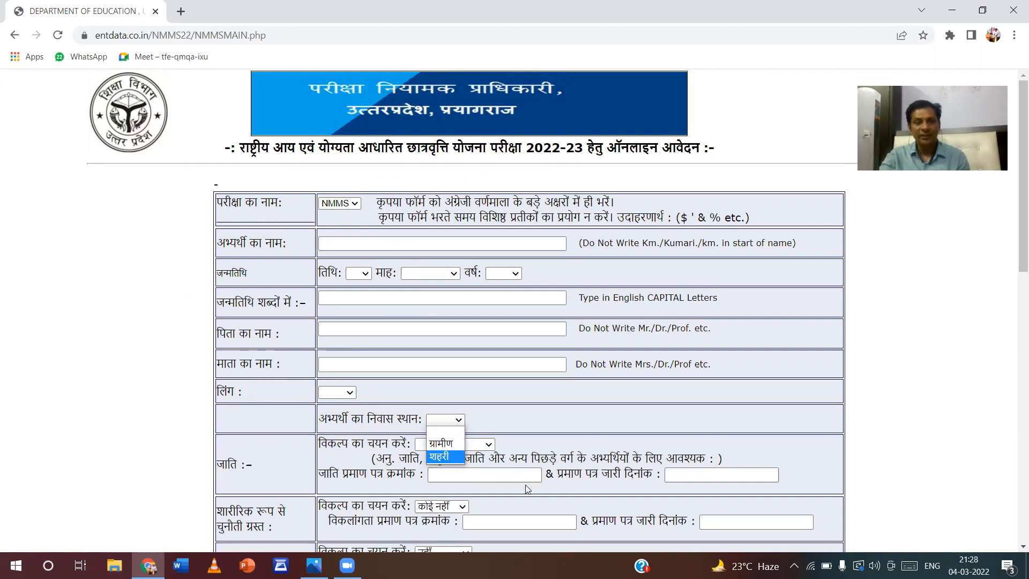
click(472, 444)
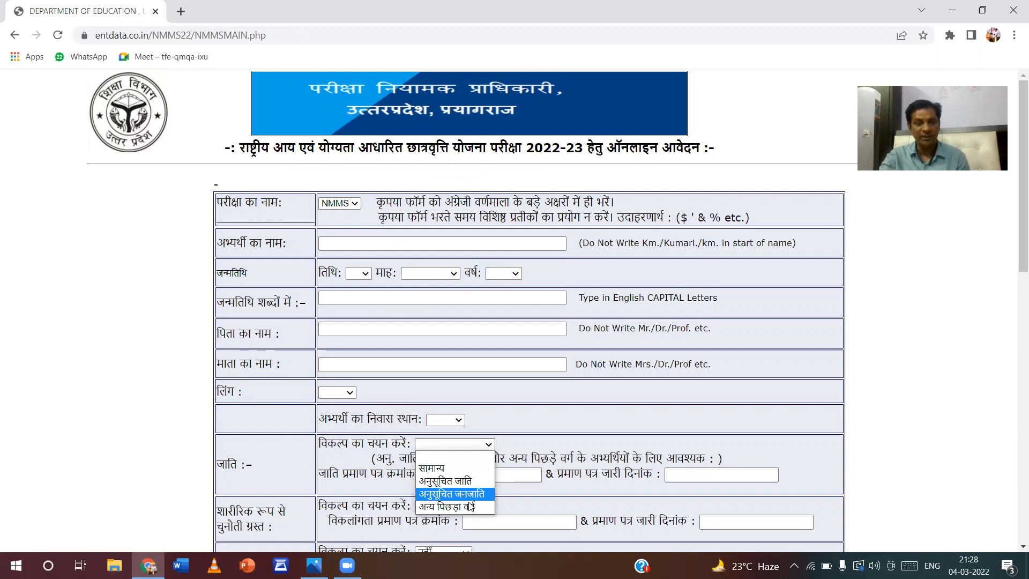
click(554, 500)
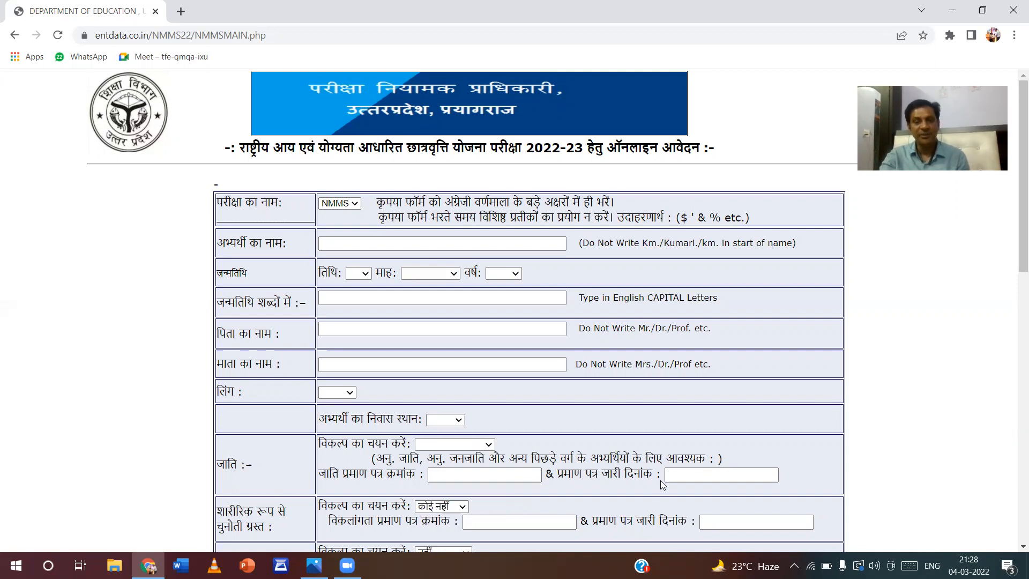
Step: Examine the disability, correspondence address, contact and school sections, including the school's district choices
scroll(612, 486, down, 3)
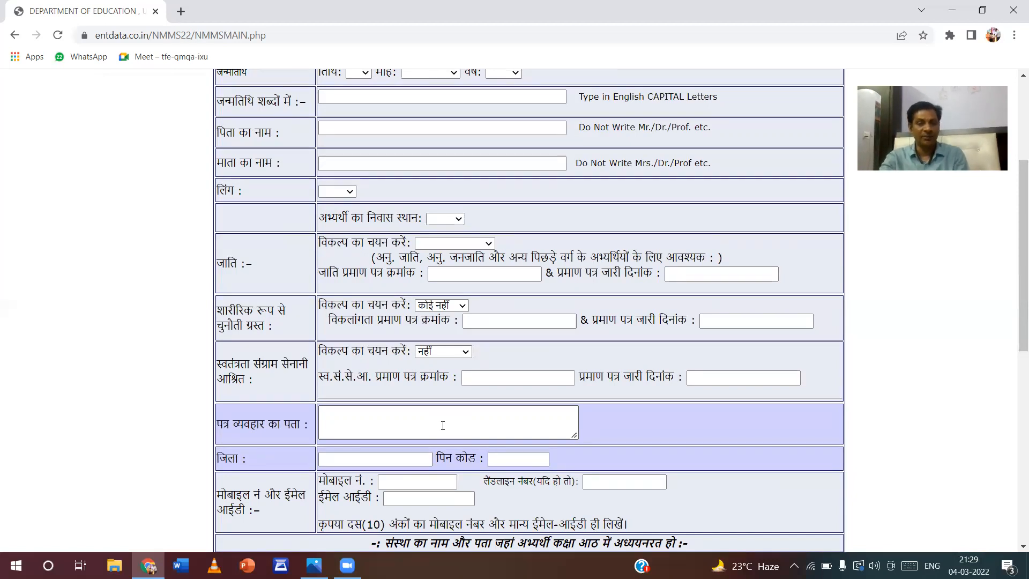
scroll(443, 425, down, 4)
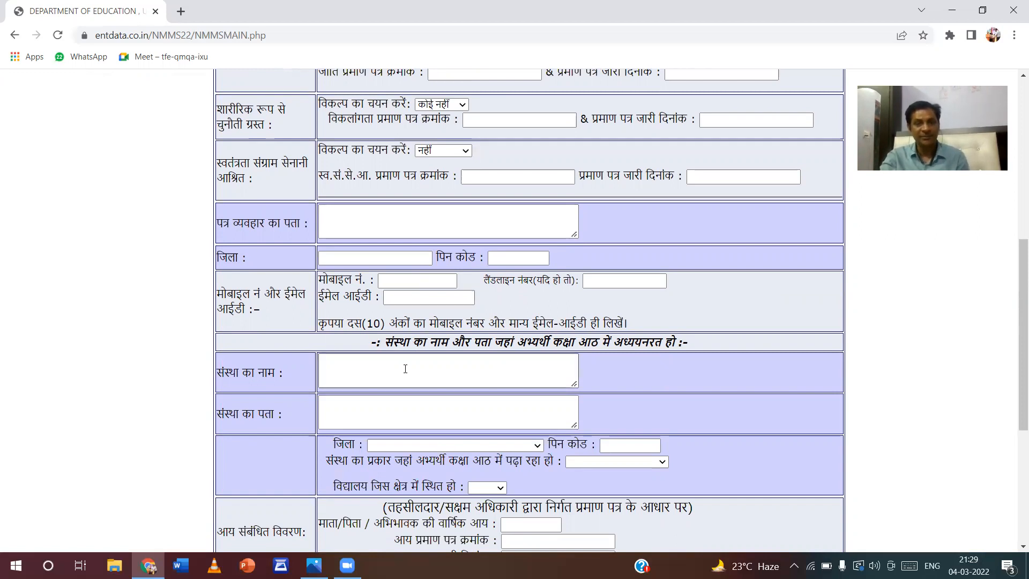
scroll(405, 368, down, 1)
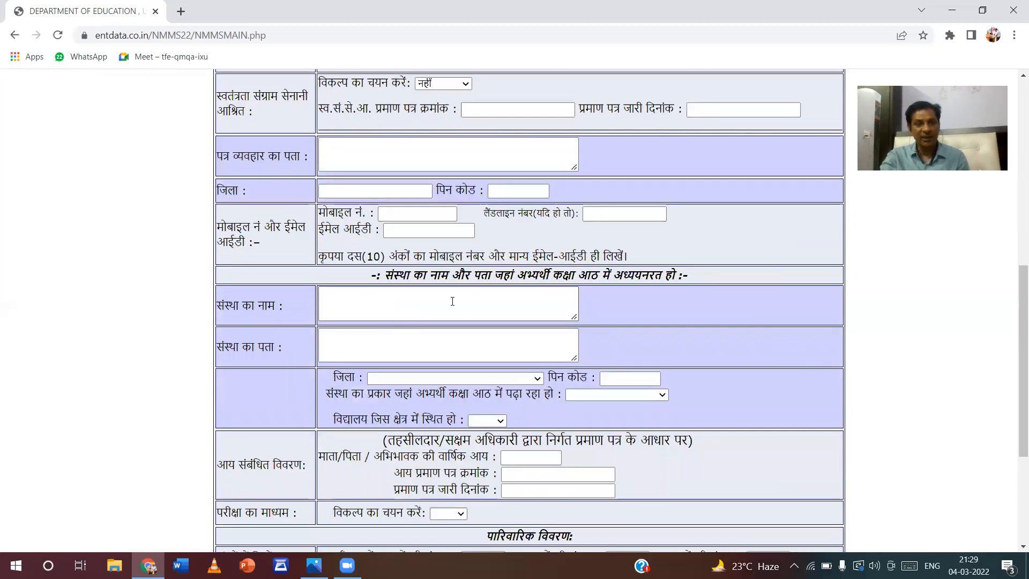
click(433, 379)
scroll(429, 311, down, 10)
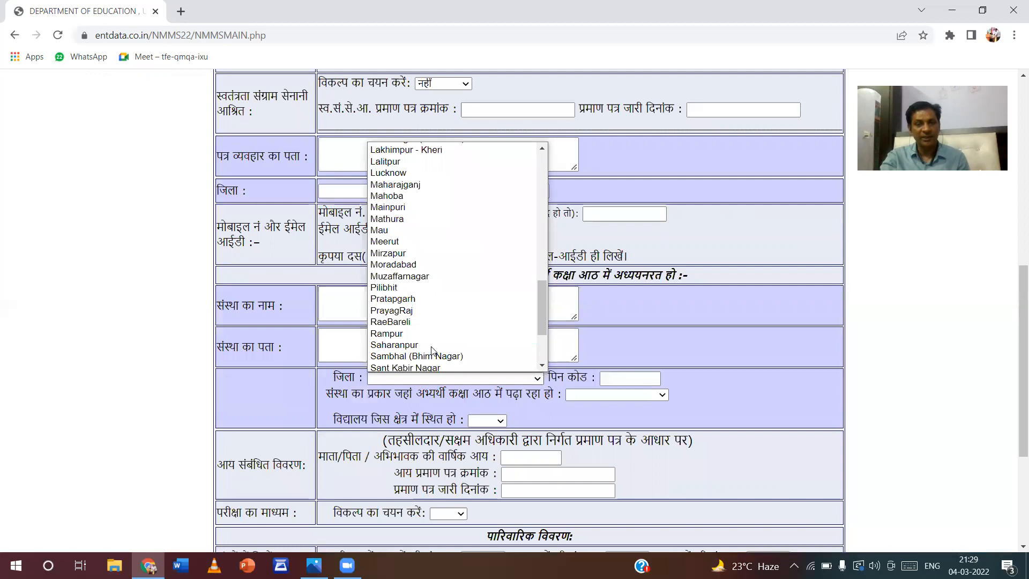
click(739, 391)
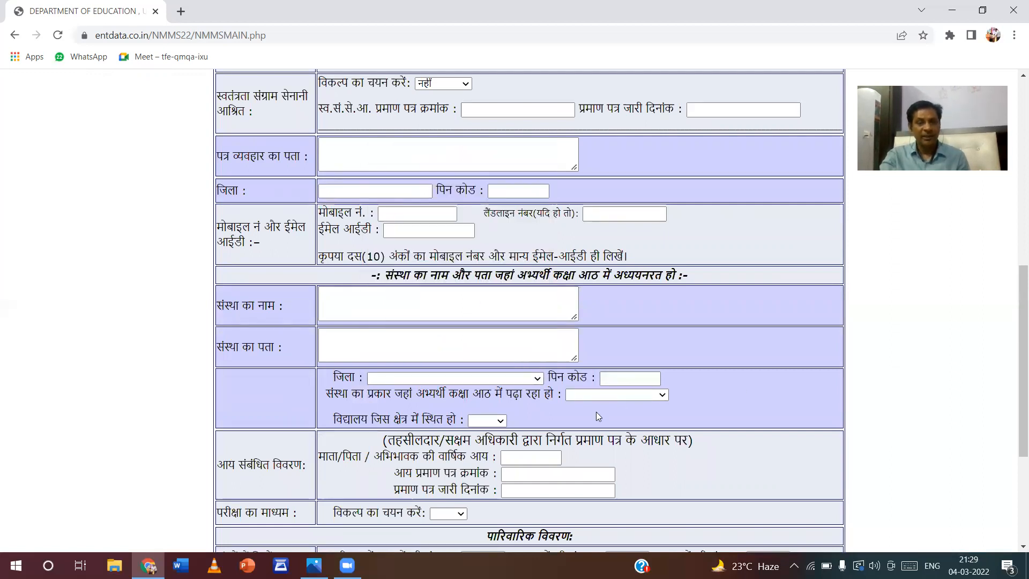
Step: Examine the income, examination medium and family sections, and the declaration with its place field
scroll(596, 411, down, 2)
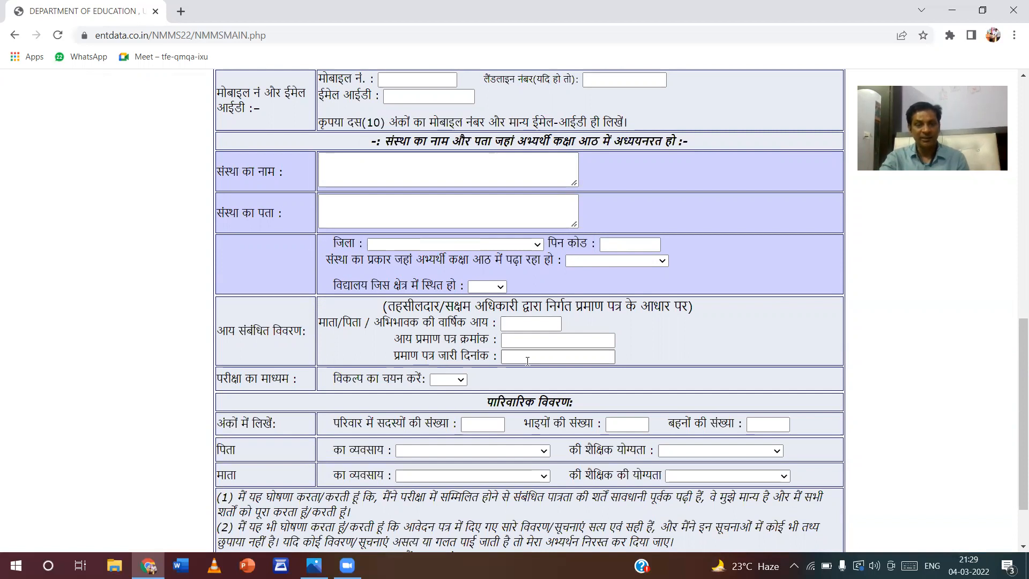
click(458, 379)
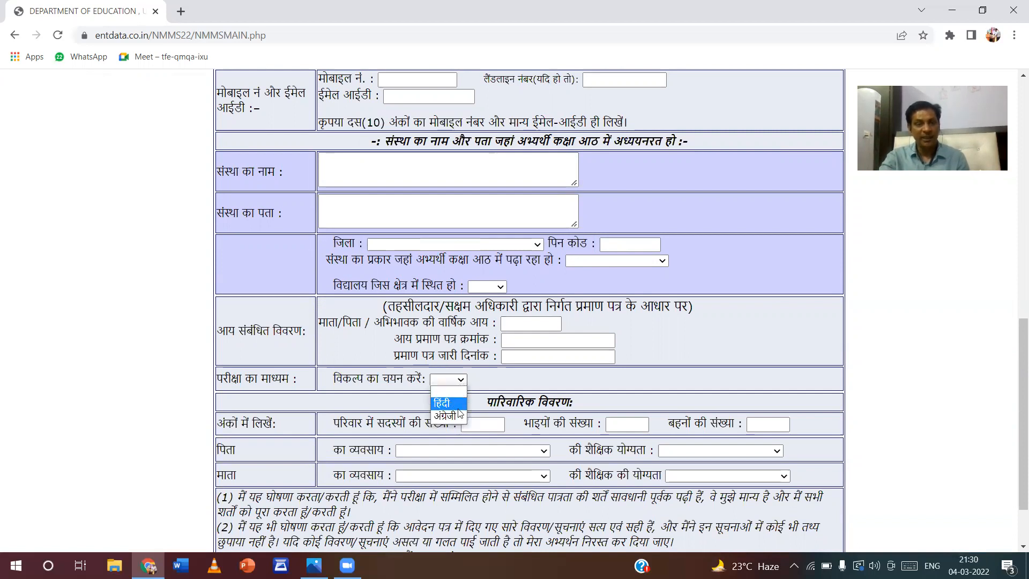
click(484, 425)
text(1)
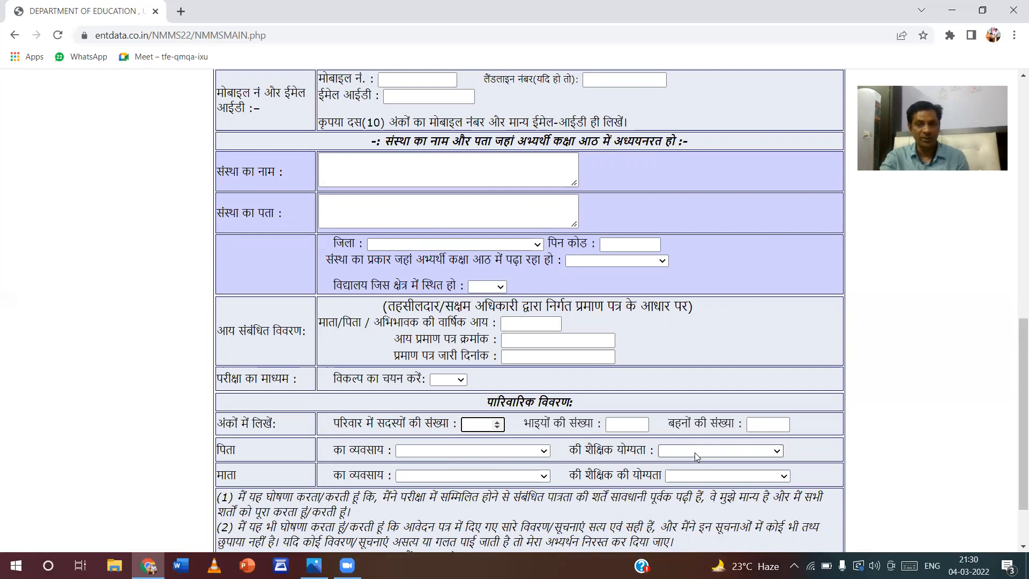
scroll(696, 456, down, 1)
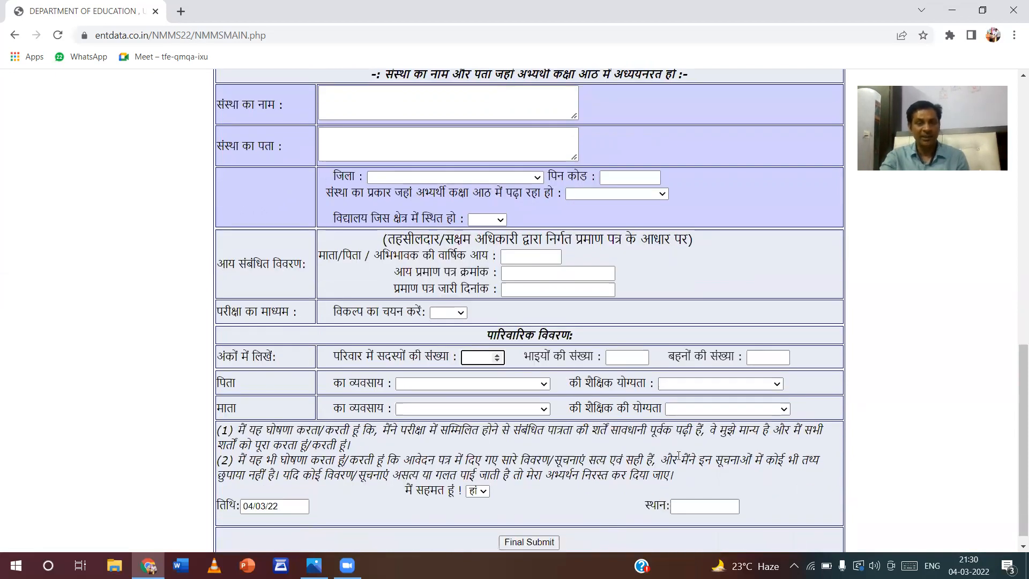
click(698, 505)
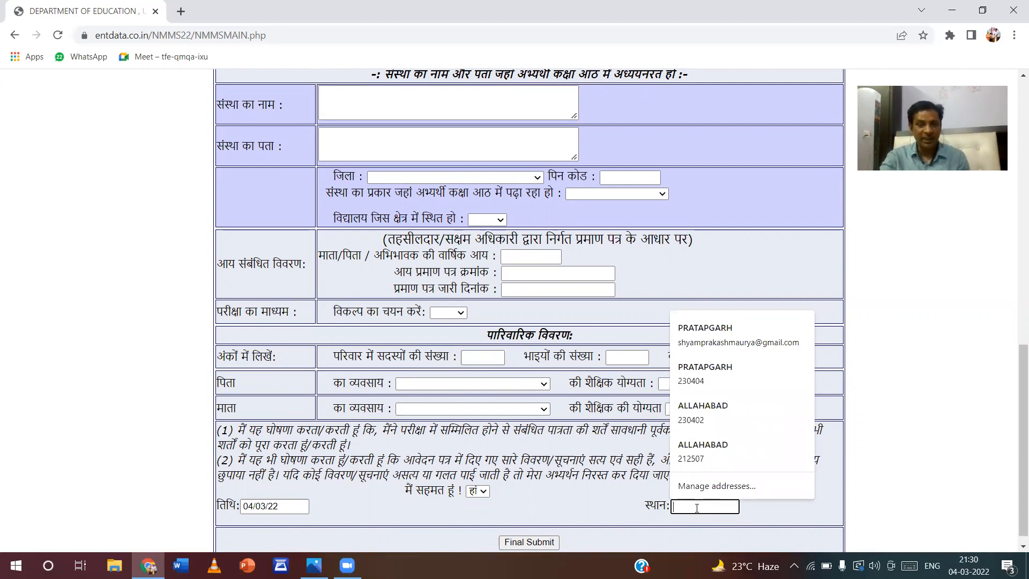
scroll(619, 512, down, 1)
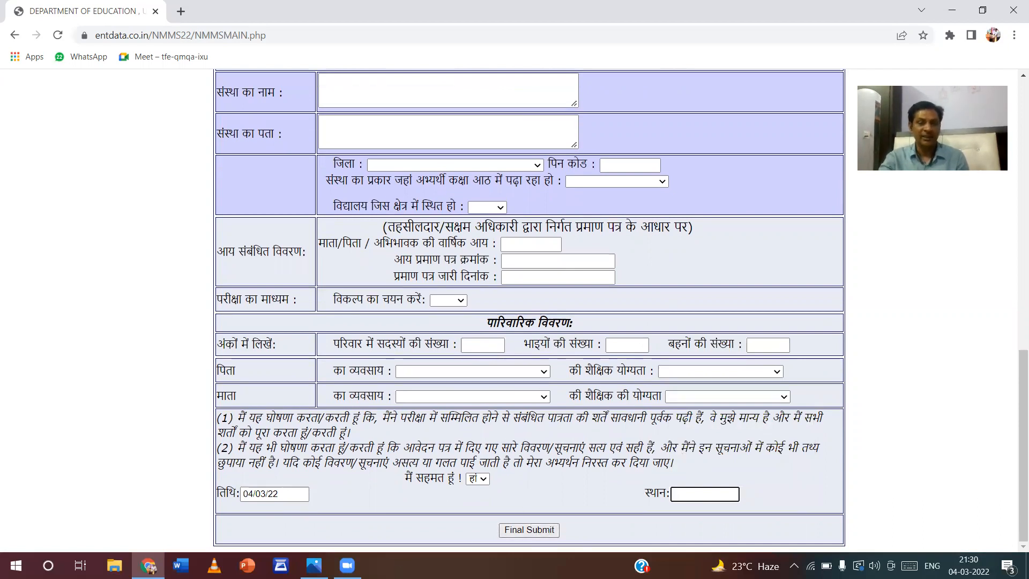
Step: Switch to Photos to view the school certificate screenshot with its enrolment number, and close it
mouse_move(314, 566)
click(314, 486)
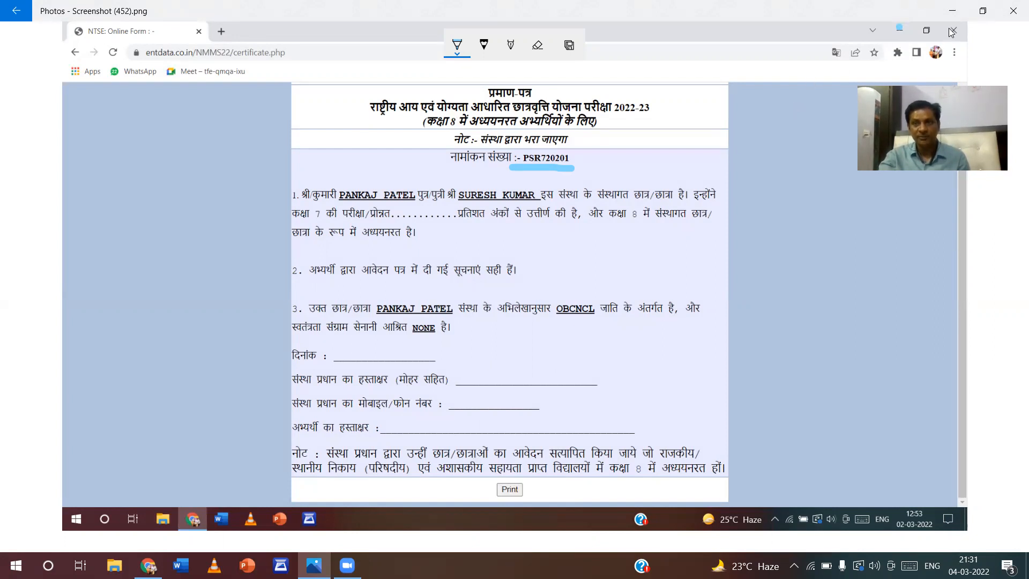
click(1012, 11)
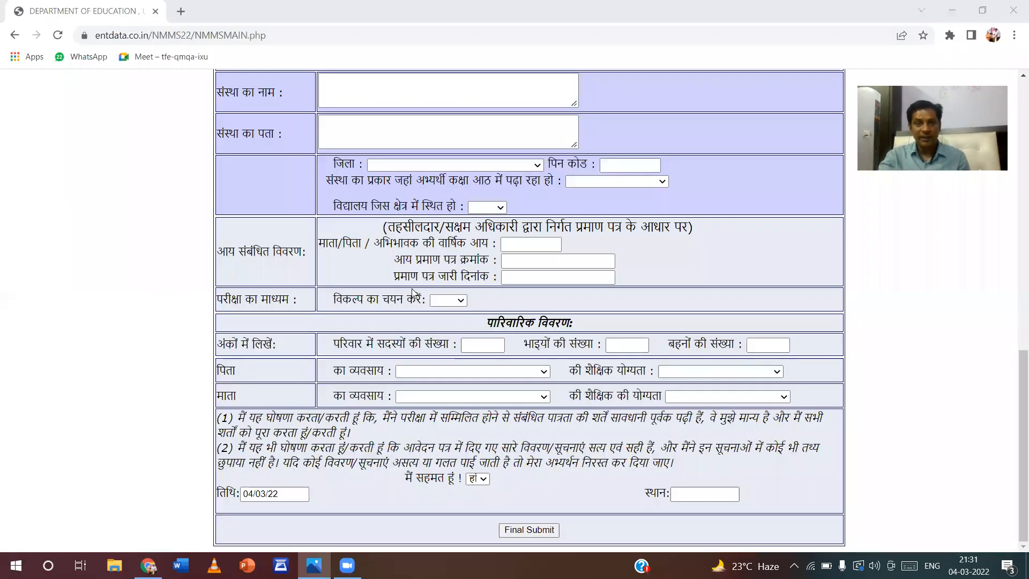
Step: Return to the examination instructions and agree to them again to reload the application form
click(17, 35)
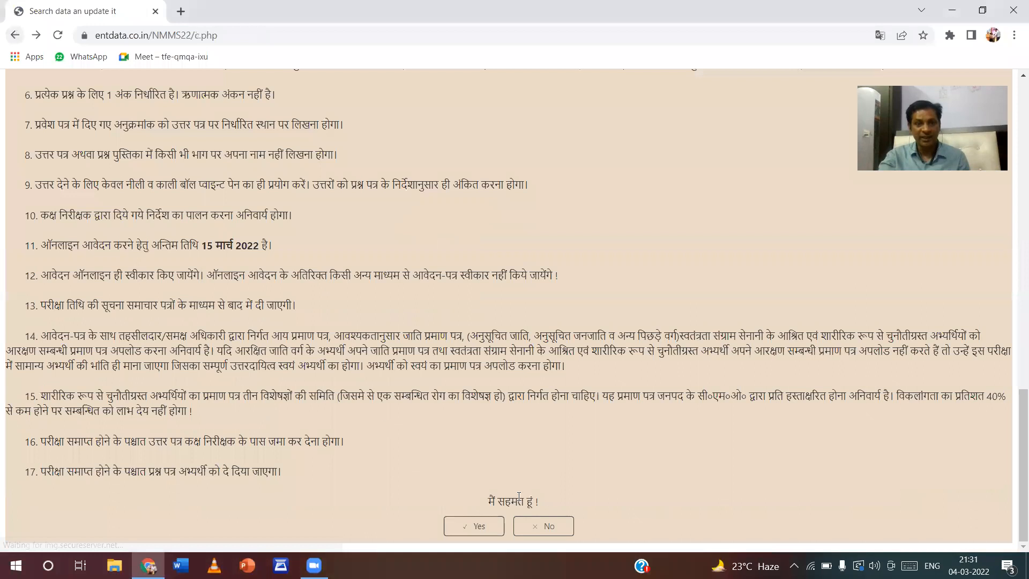
click(485, 528)
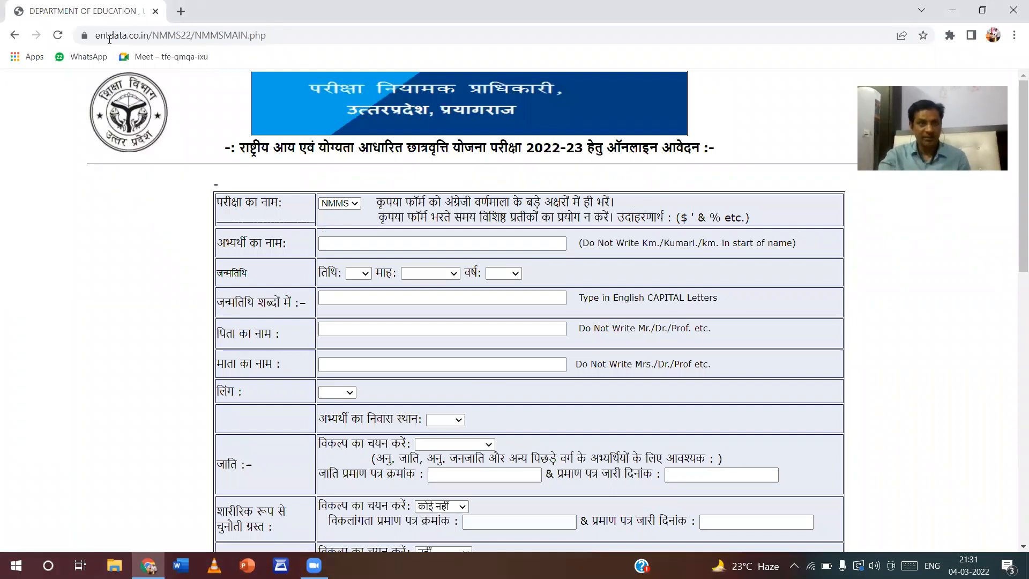
click(22, 36)
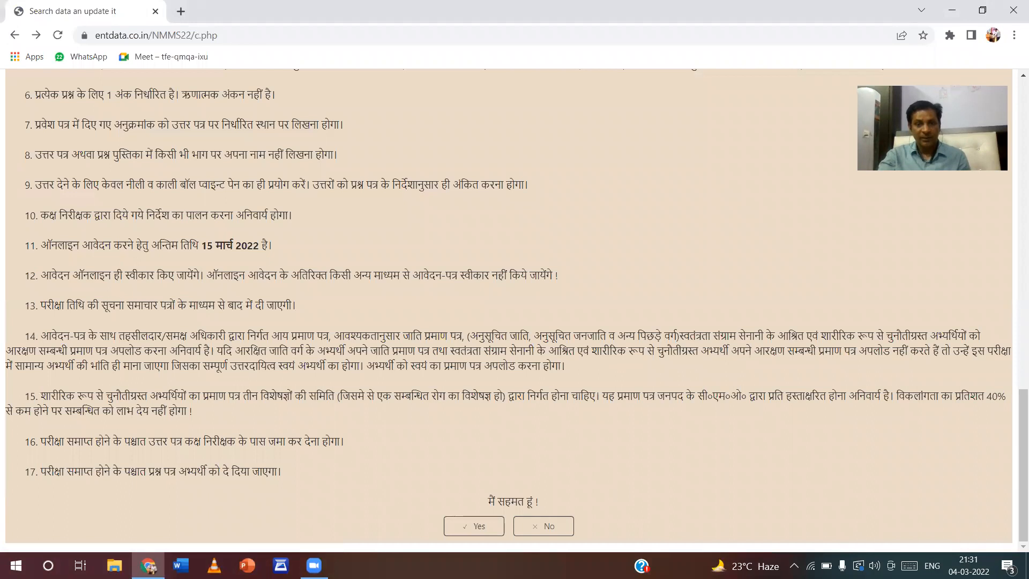
click(485, 531)
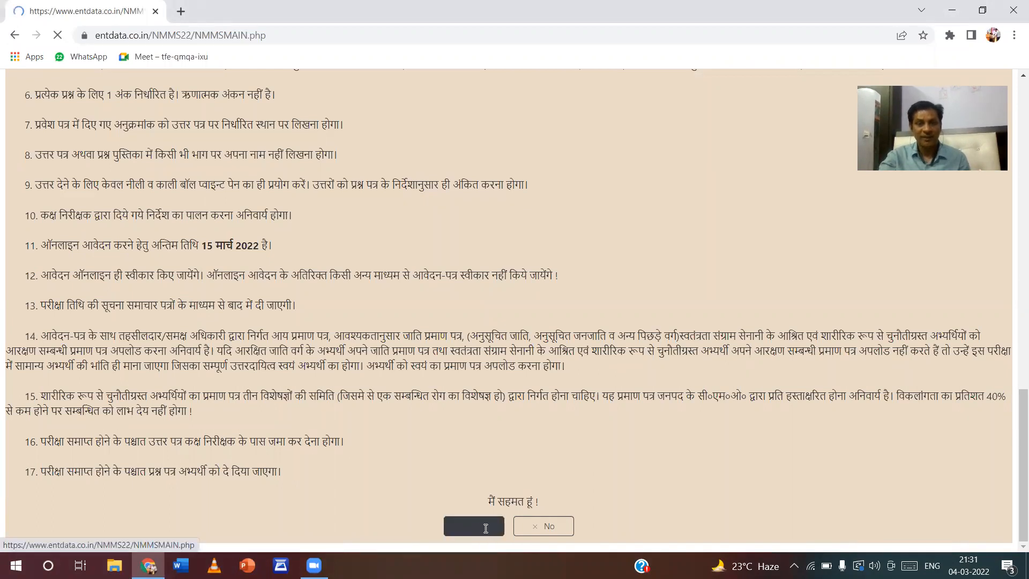
Step: Try to submit the blank application form and dismiss the resulting alert
scroll(674, 395, down, 5)
scroll(674, 396, down, 6)
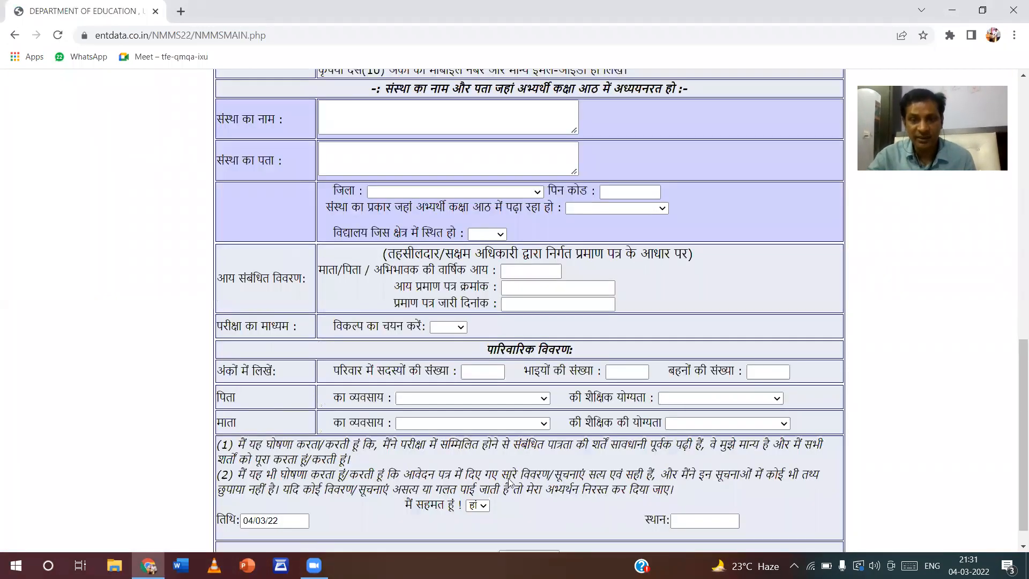
click(529, 530)
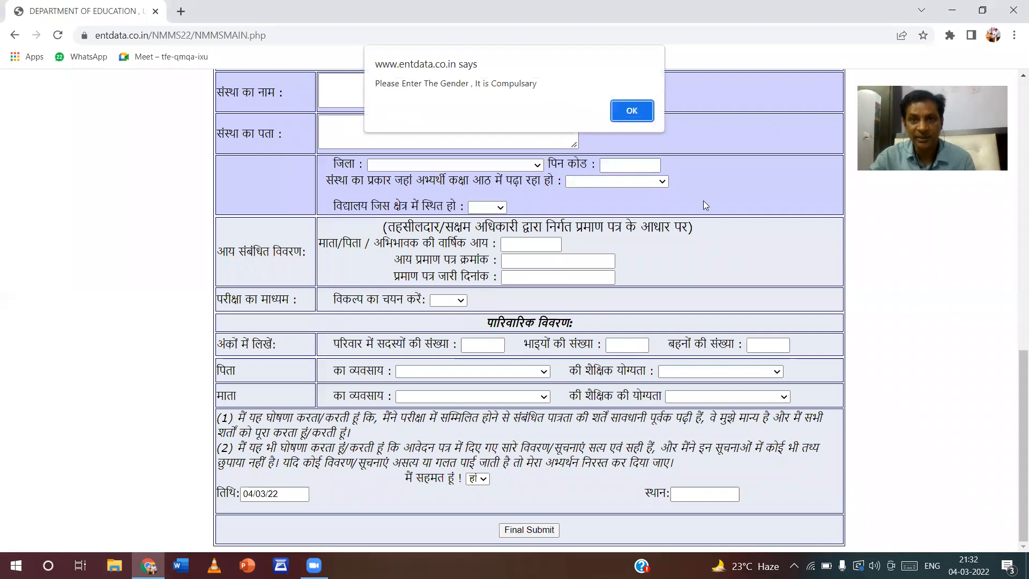
click(631, 110)
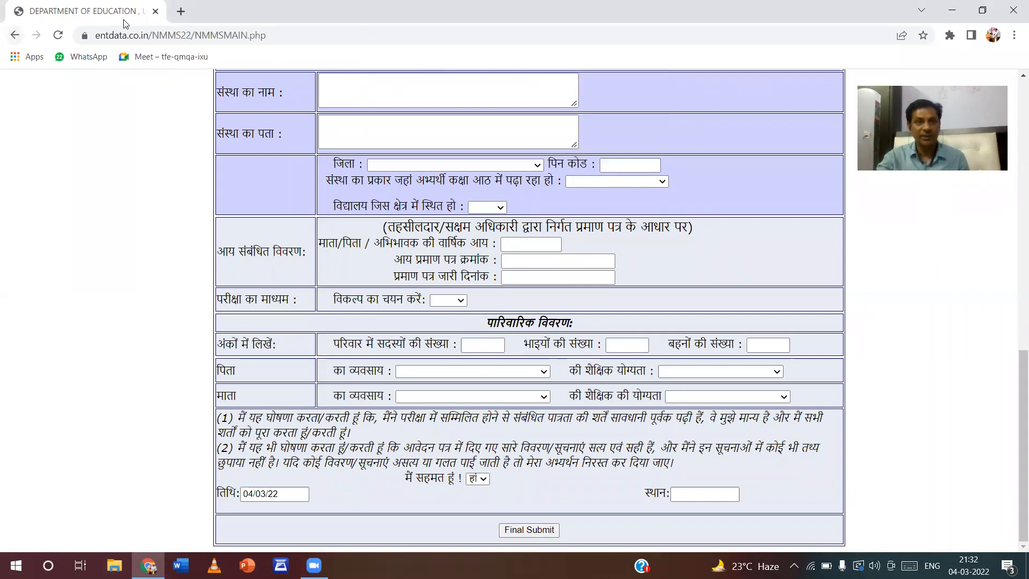
Step: Close the application form tab and reopen Chrome with the Person 1 profile
click(155, 12)
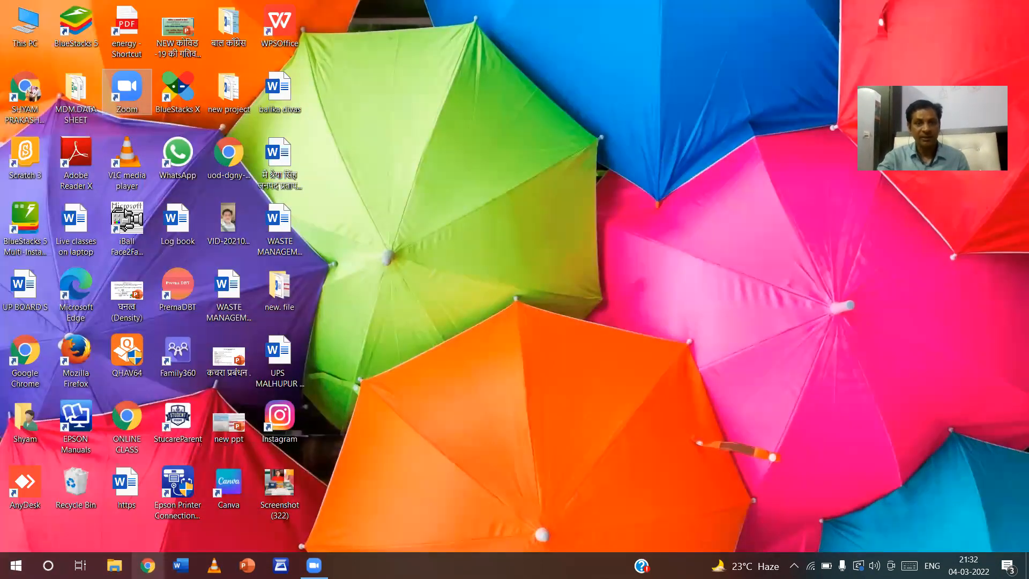
double_click(272, 435)
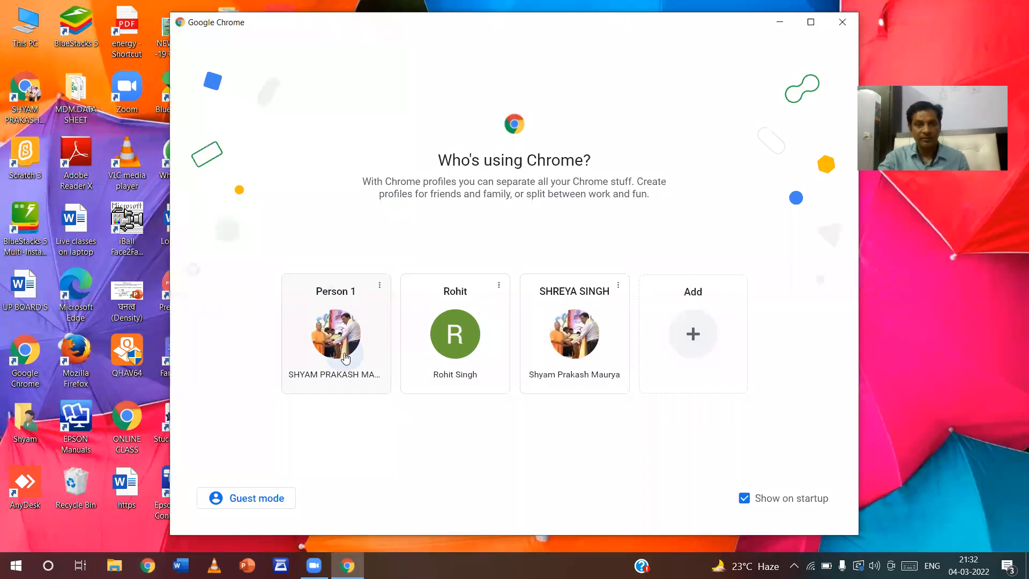
click(347, 356)
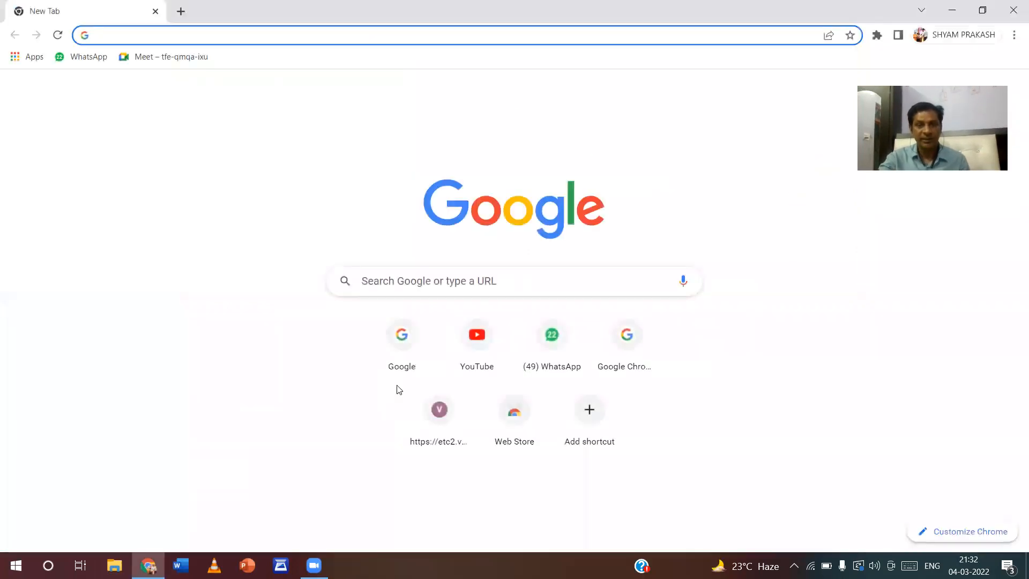
click(405, 291)
click(403, 310)
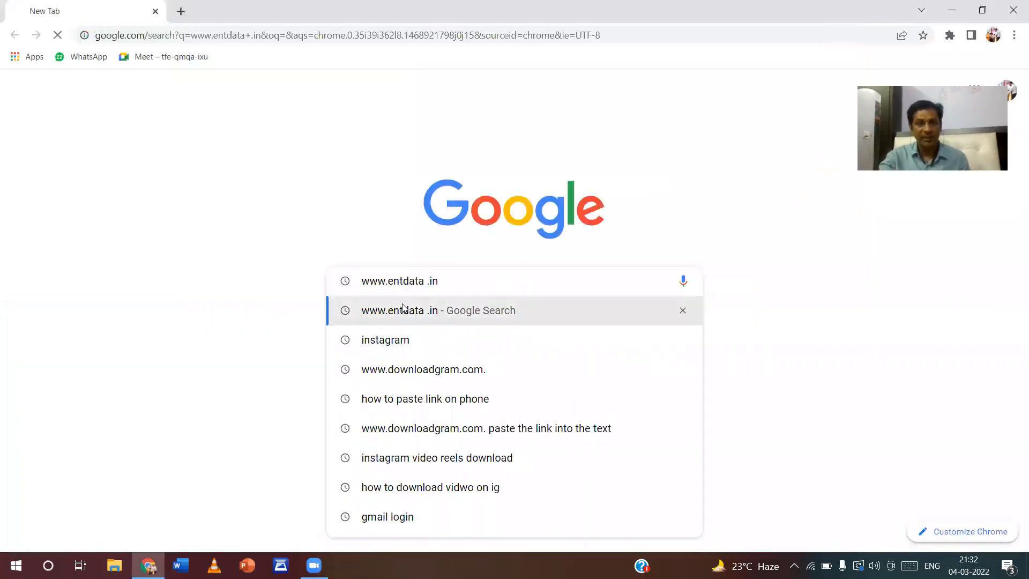
scroll(265, 407, down, 4)
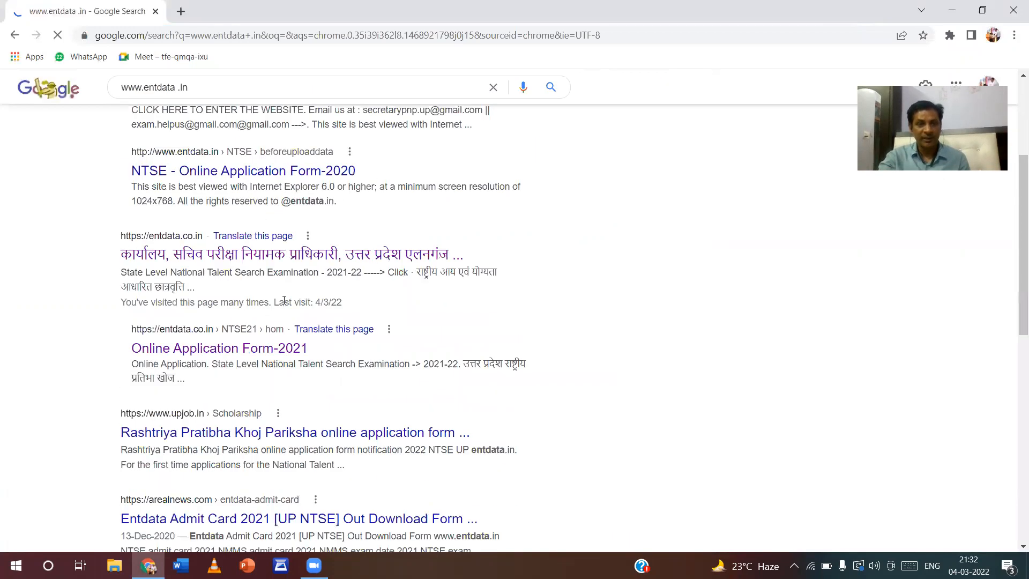
click(262, 260)
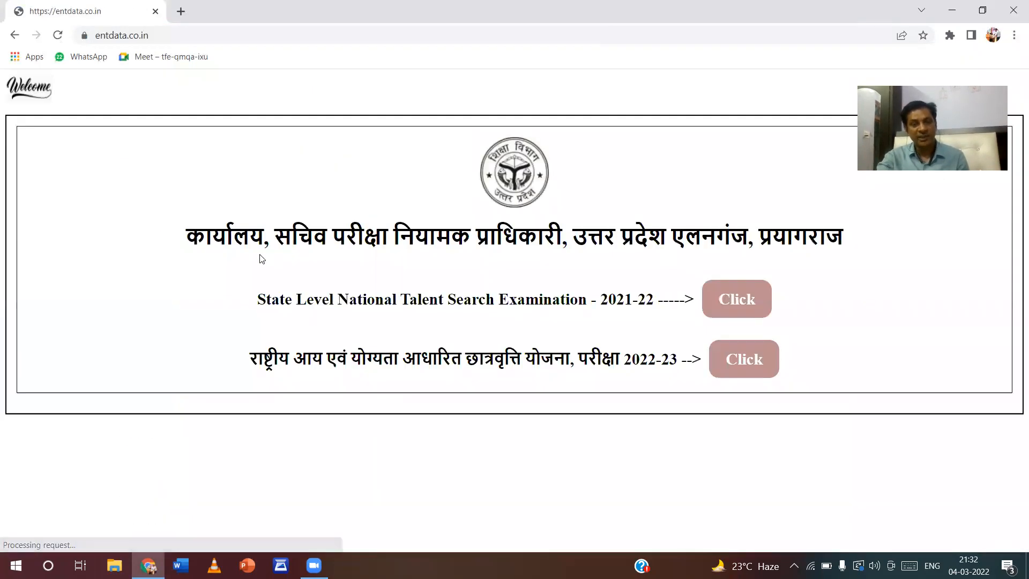
click(737, 354)
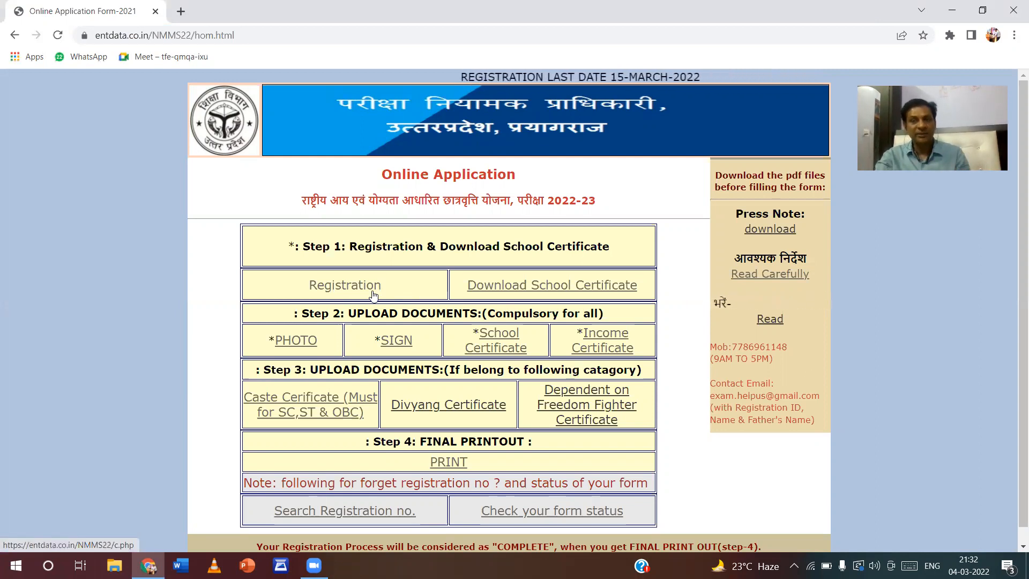
Step: View the school certificate download page with its Registration ID field, and return to the portal's home page
click(491, 290)
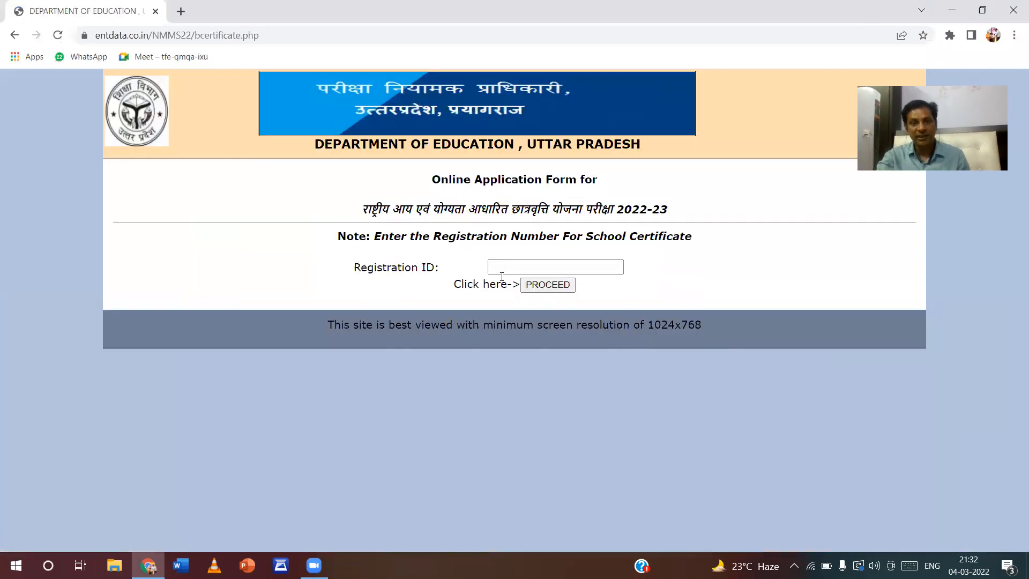
click(505, 270)
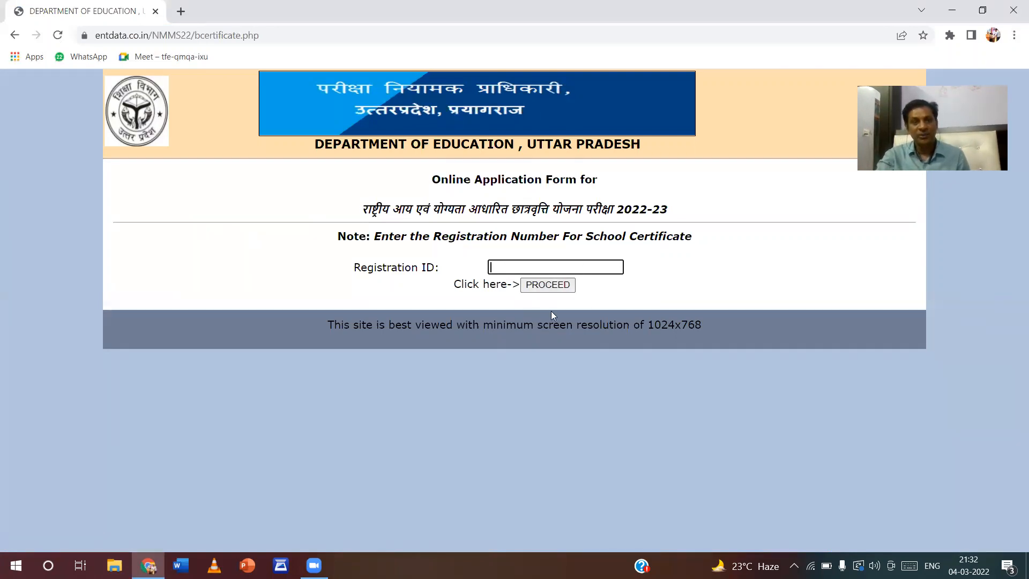
click(280, 565)
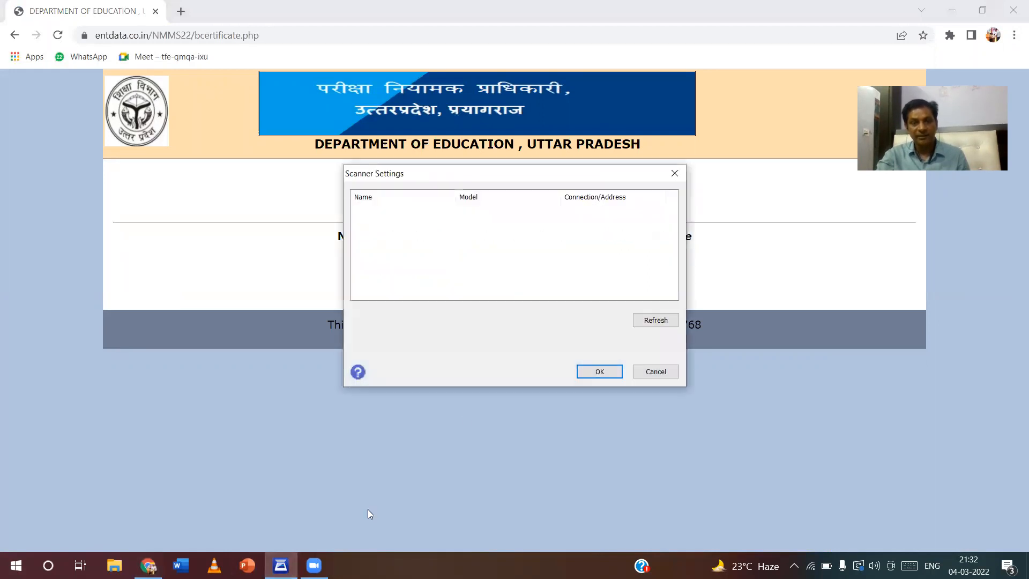
click(674, 174)
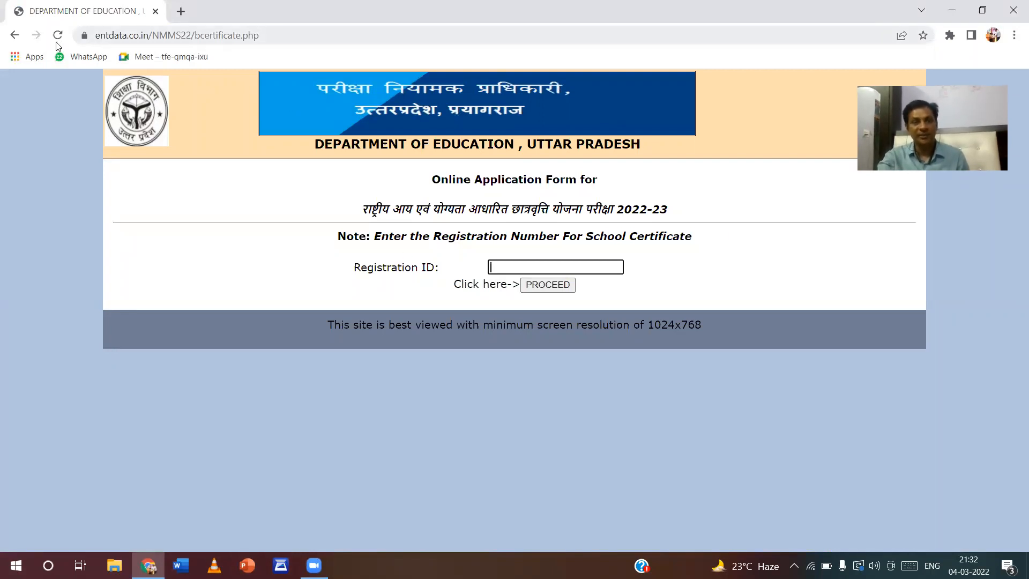
click(13, 37)
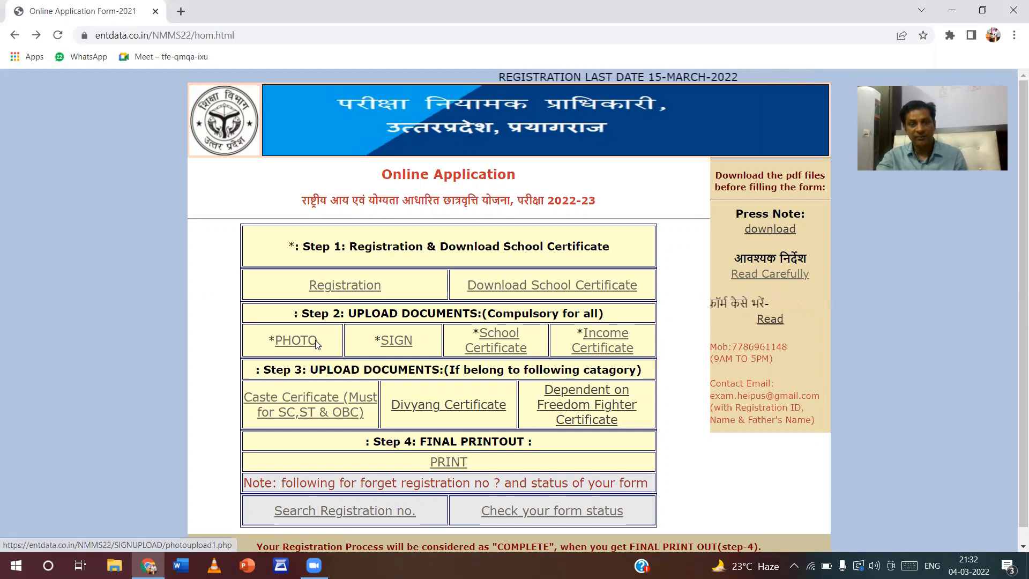
Step: Open the passport photo upload page, try to proceed with a sample registration ID, and dismiss the alert
click(298, 342)
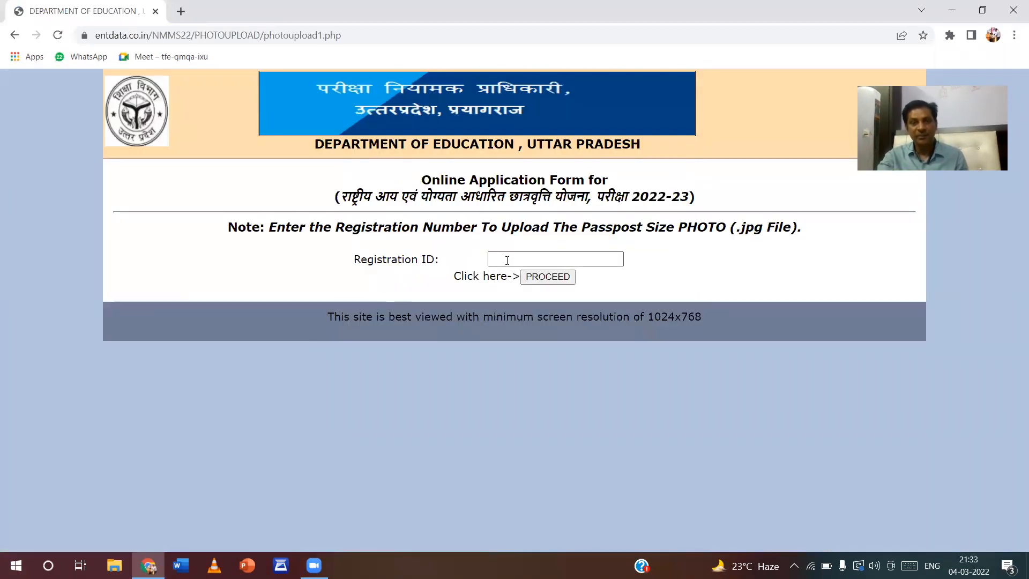
click(570, 260)
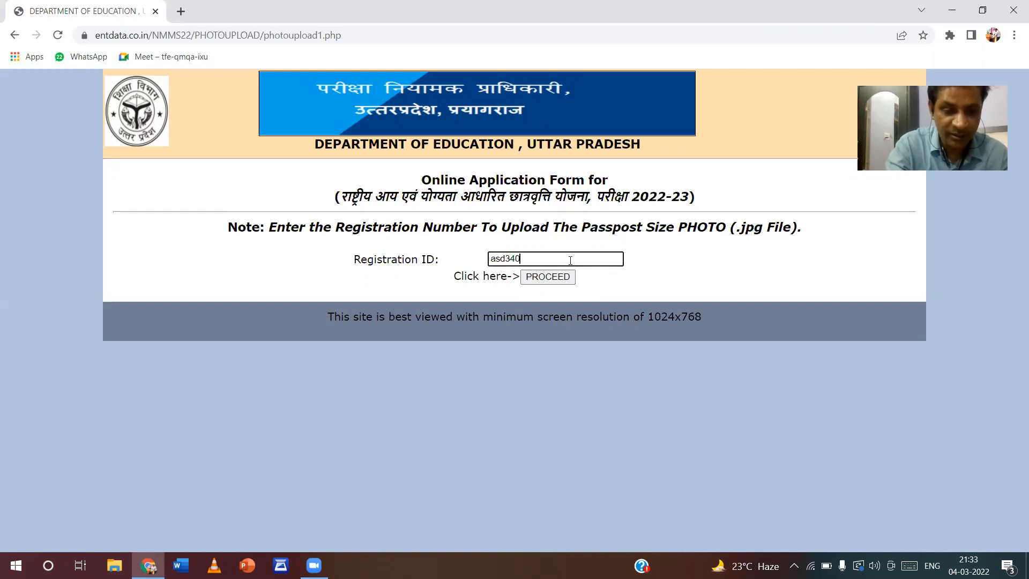
click(535, 278)
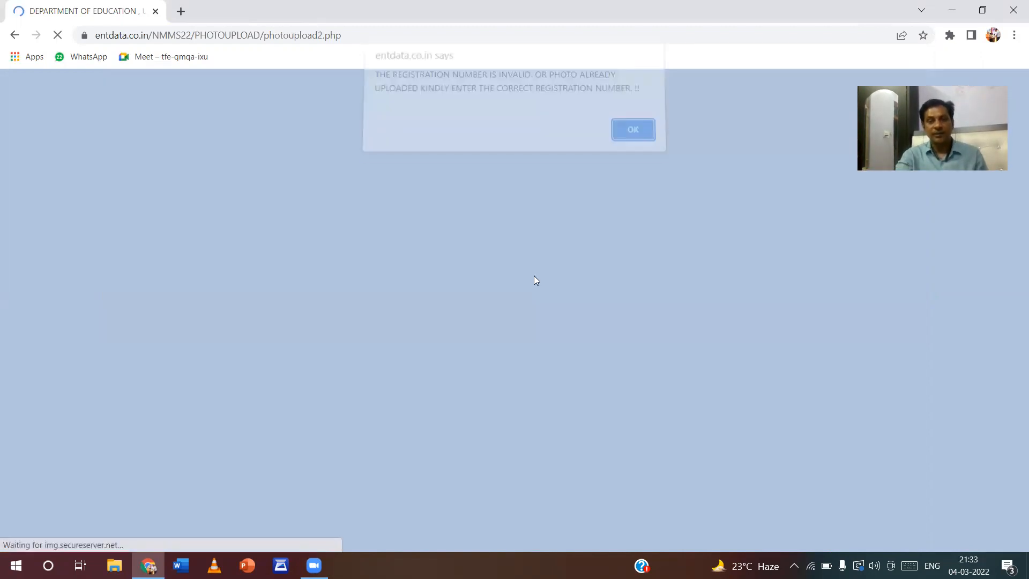
click(631, 138)
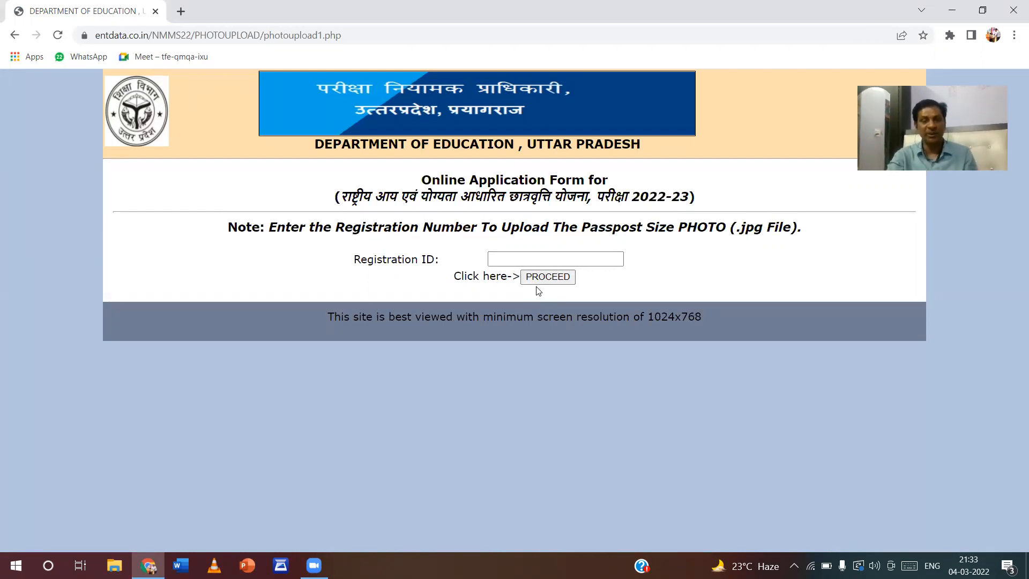
Step: Go back to the filled-in photo upload form, resubmit the same registration ID, dismiss the alert and return to the portal's home page
click(13, 34)
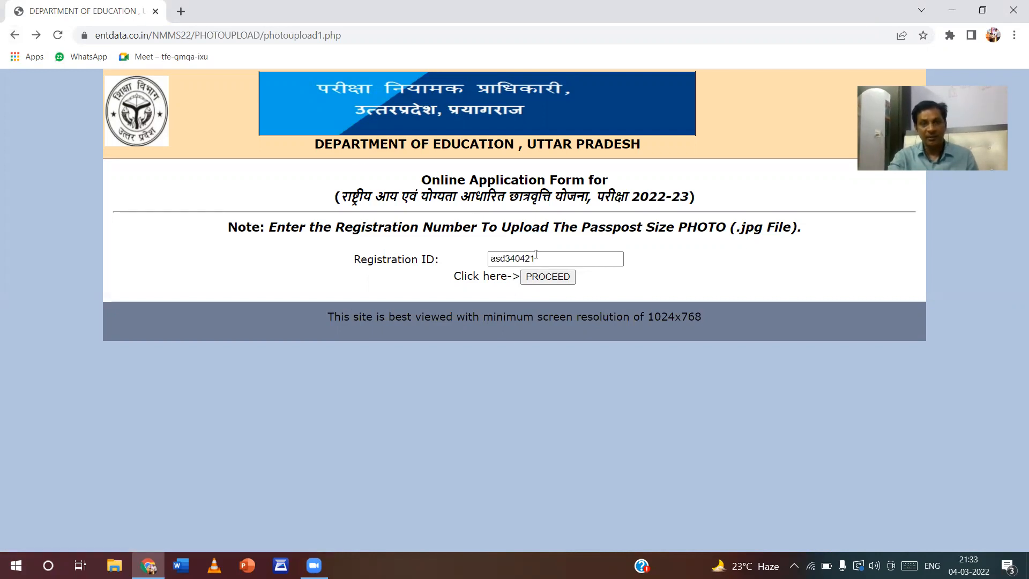
click(547, 278)
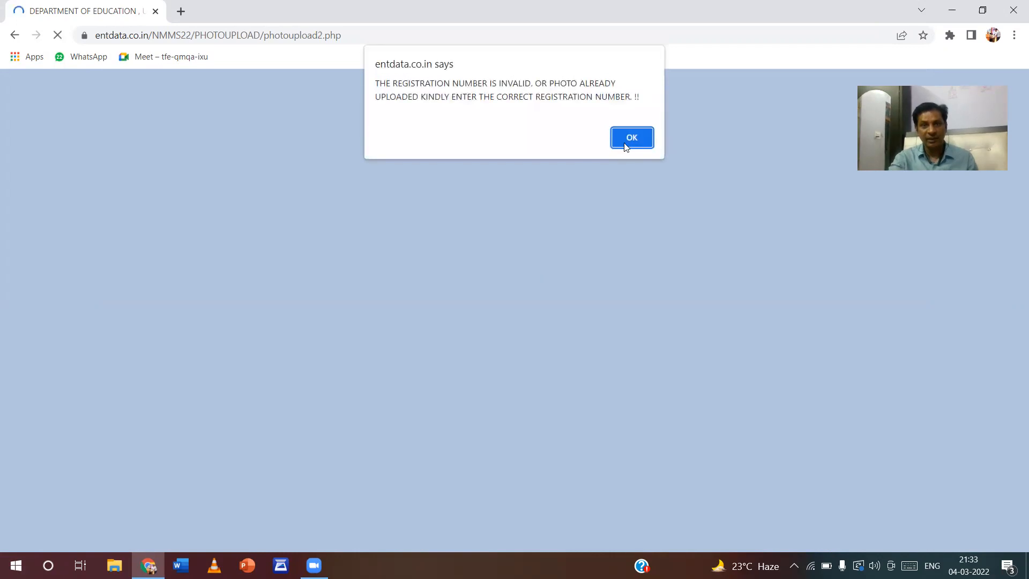
click(626, 148)
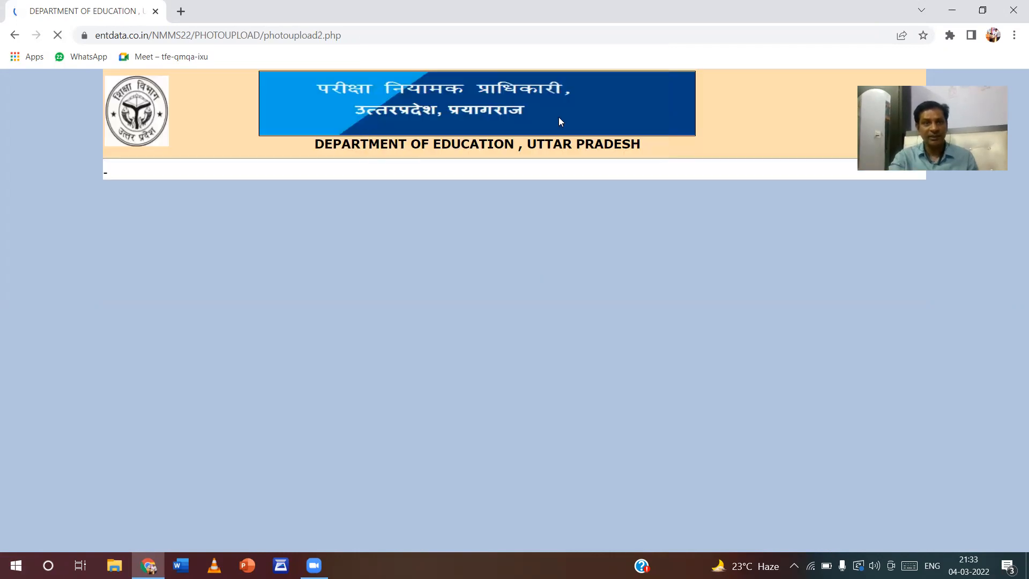
click(15, 36)
click(15, 36)
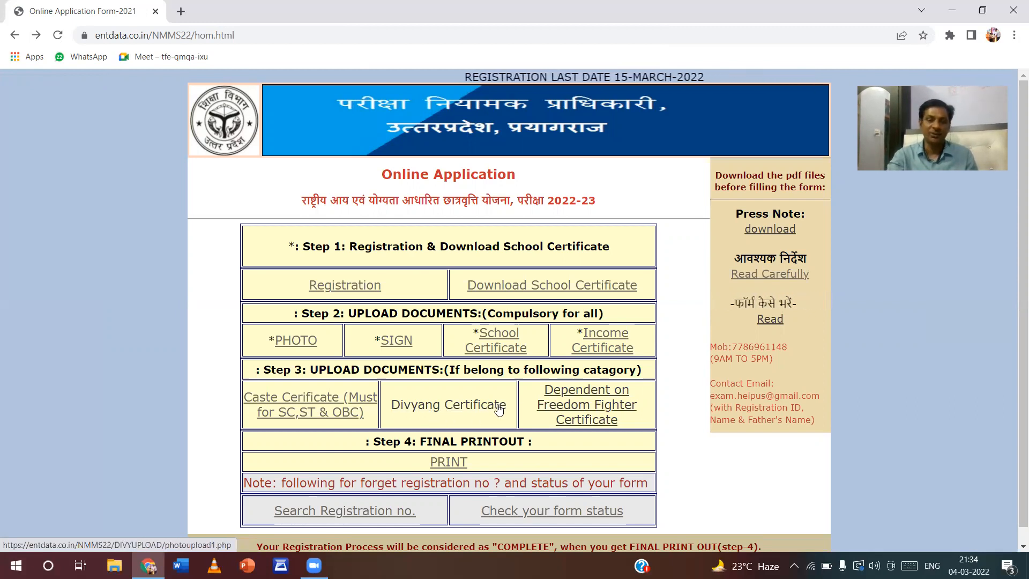
Step: View the Step 4 final printout page with its Registration ID field, and return to the portal's home page
scroll(453, 464, down, 1)
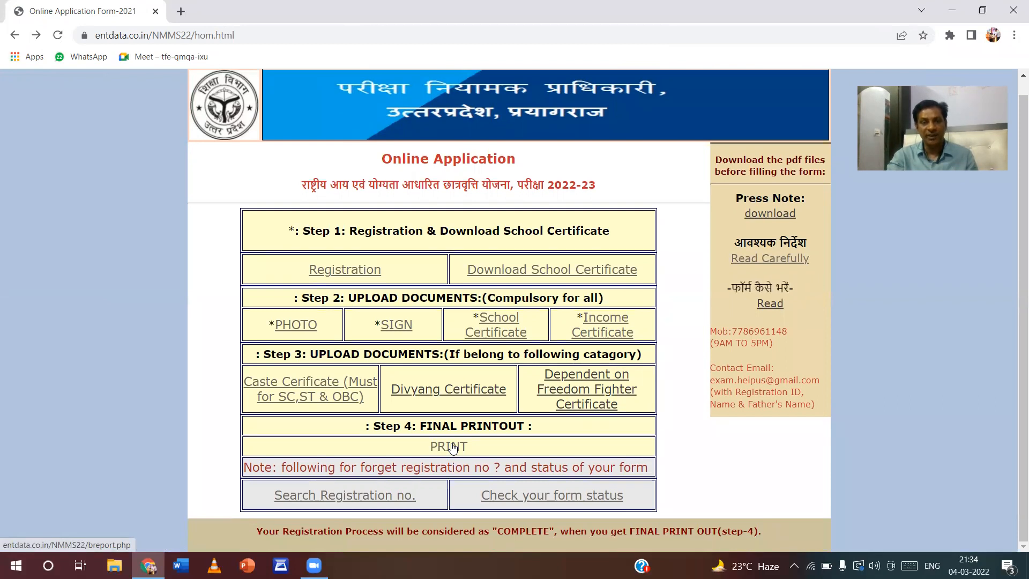
click(451, 446)
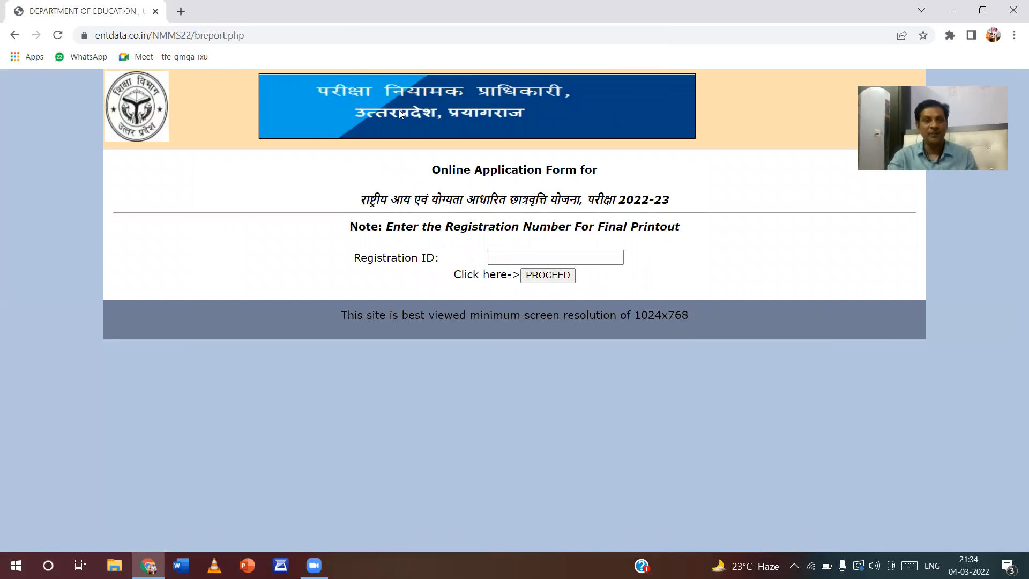
click(14, 35)
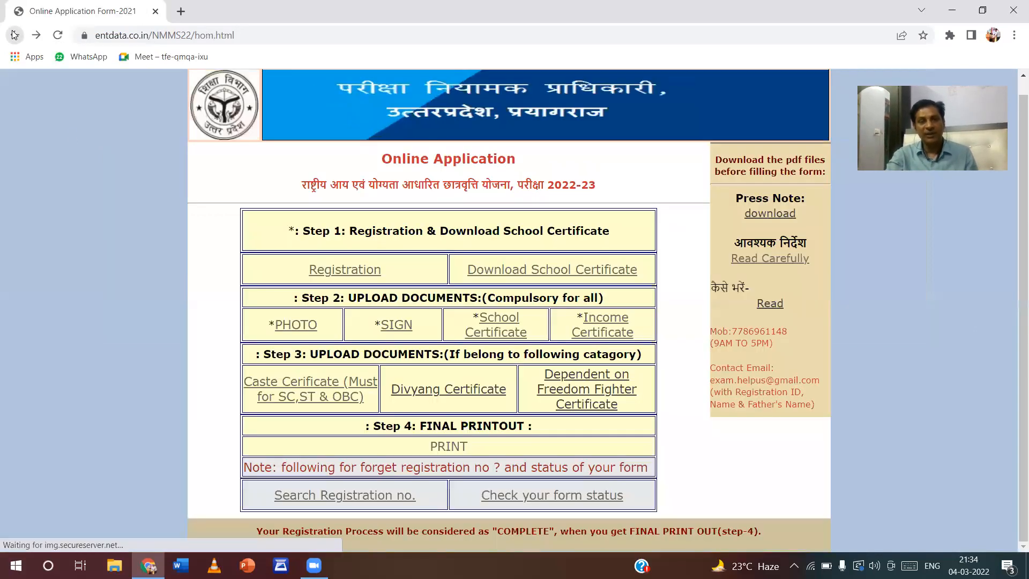